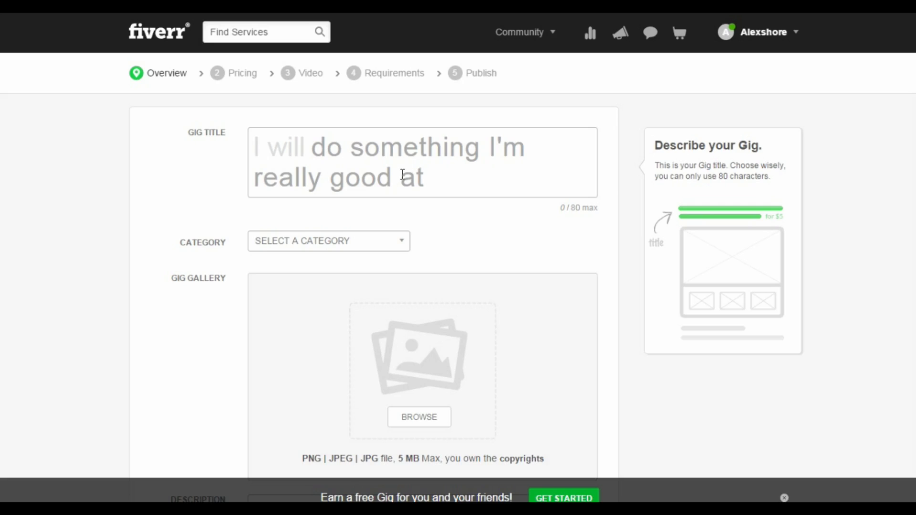
Enter the gig title "create a flat logo for you" after the "I will" prefix
{"action": "left_click", "coordinate": [337, 155]}
{"action": "type", "text": "crea"}
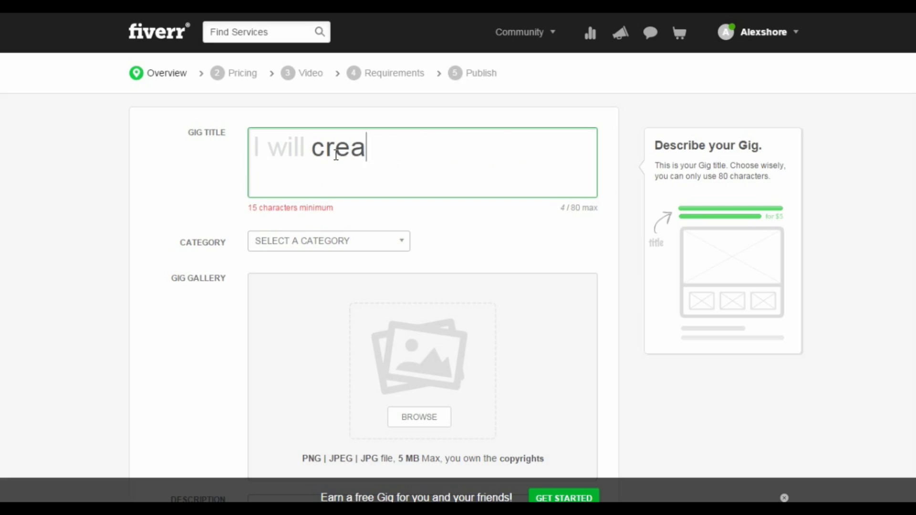
{"action": "type", "text": "te a flat "}
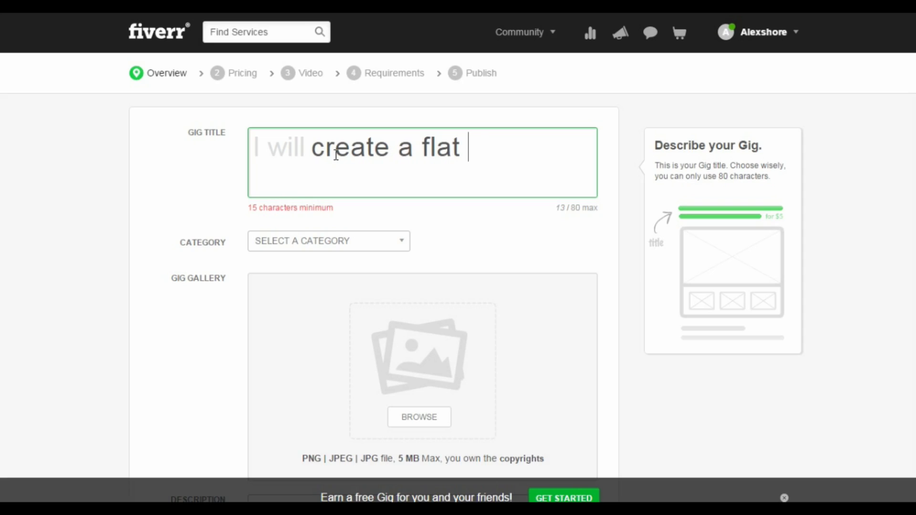
{"action": "type", "text": "logo for you"}
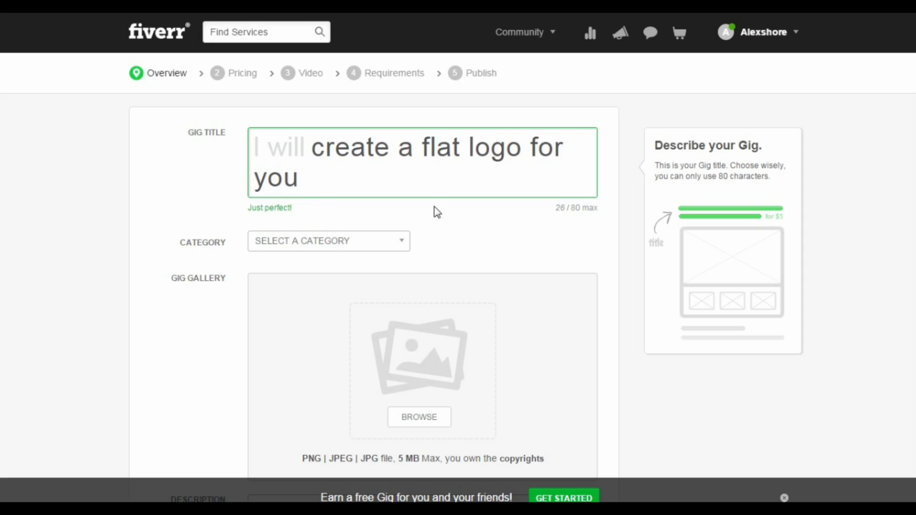
Set the gig category to Graphics & Design and the subcategory to Logo Design
{"action": "scroll", "coordinate": [440, 218], "scroll_direction": "down", "scroll_amount": 1}
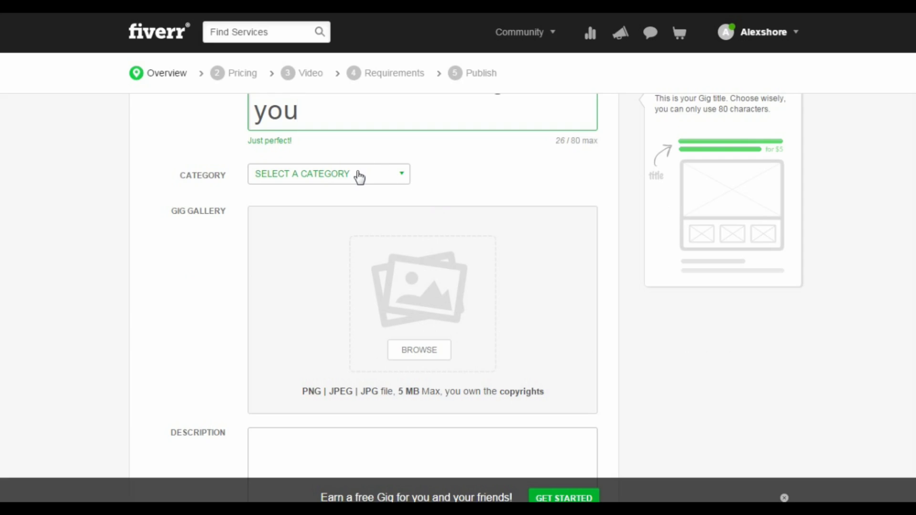
{"action": "left_click", "coordinate": [360, 178]}
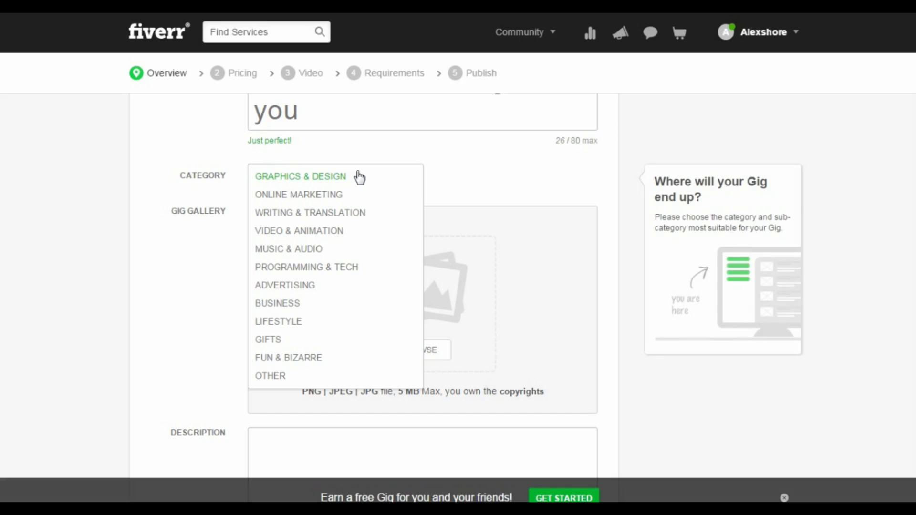
{"action": "left_click", "coordinate": [325, 184]}
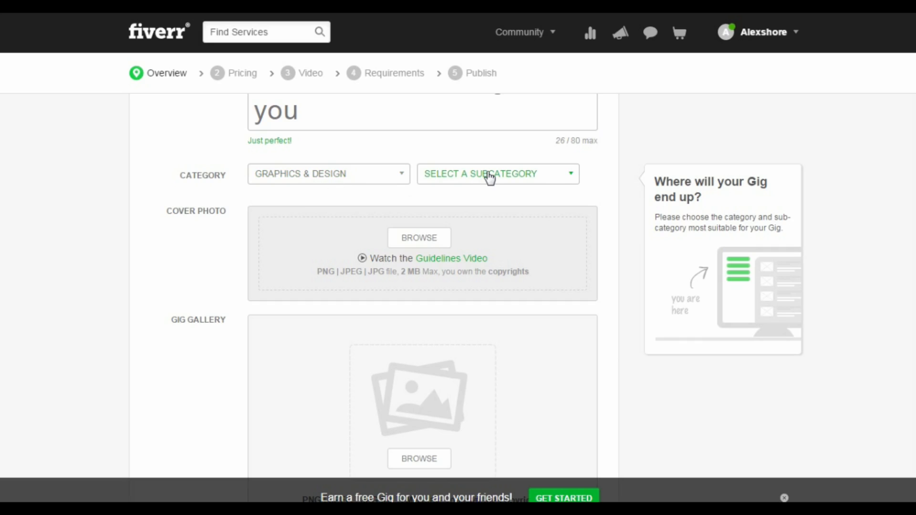
{"action": "left_click", "coordinate": [489, 177]}
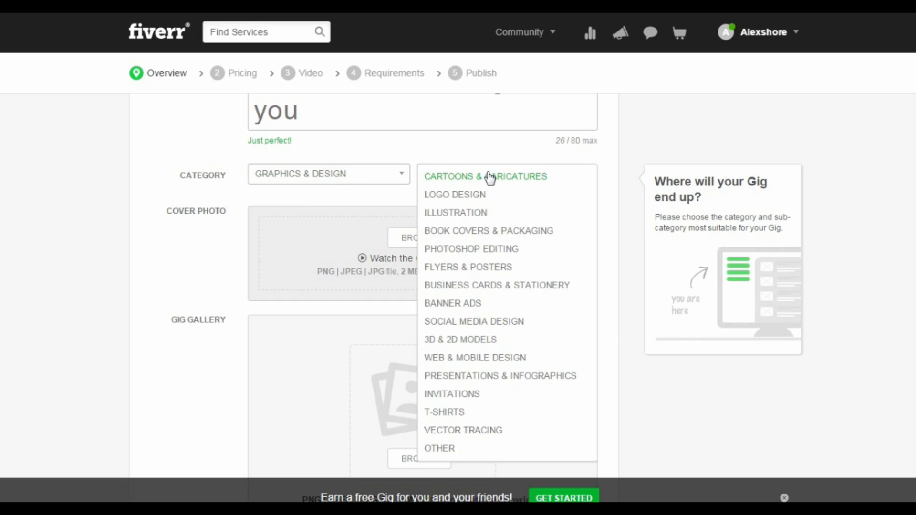
{"action": "left_click", "coordinate": [470, 196]}
Upload Twitter_logo_blue.png from the Desktop to the gig gallery
{"action": "mouse_move", "coordinate": [464, 231]}
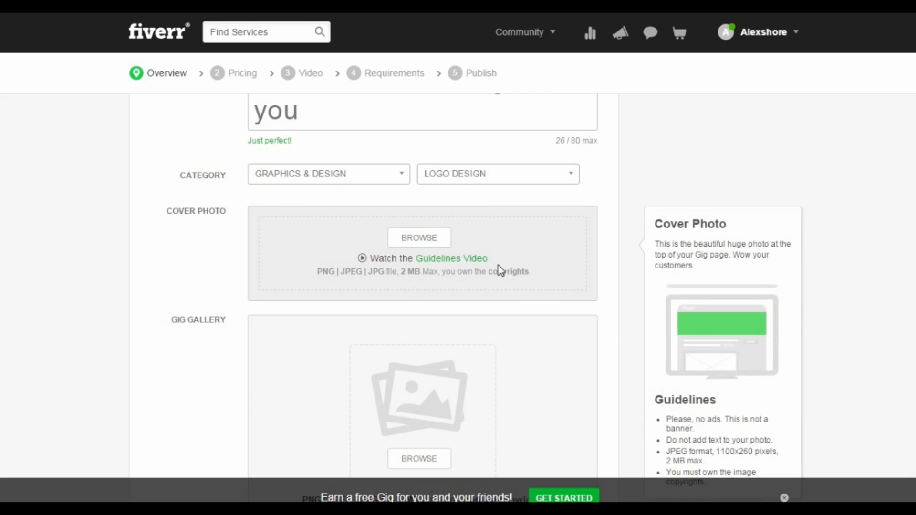
{"action": "scroll", "coordinate": [500, 271], "scroll_direction": "down", "scroll_amount": 2}
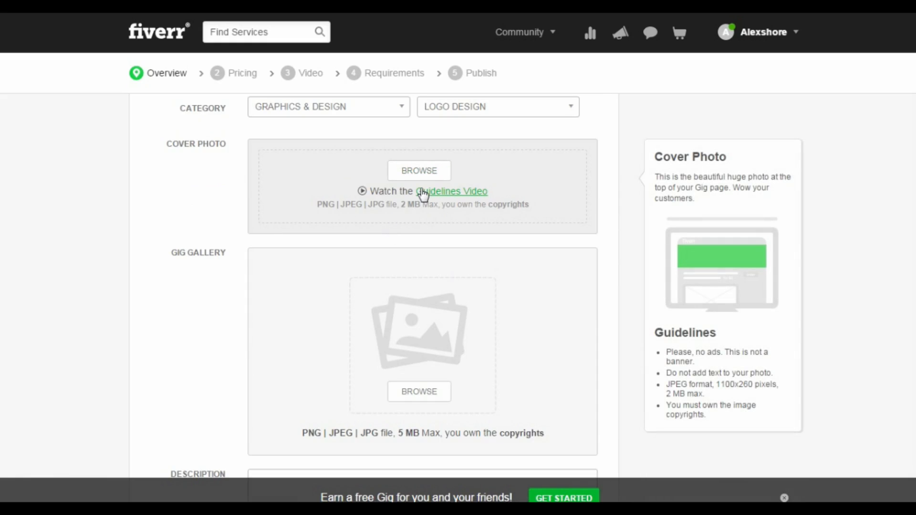
{"action": "scroll", "coordinate": [493, 202], "scroll_direction": "down", "scroll_amount": 4}
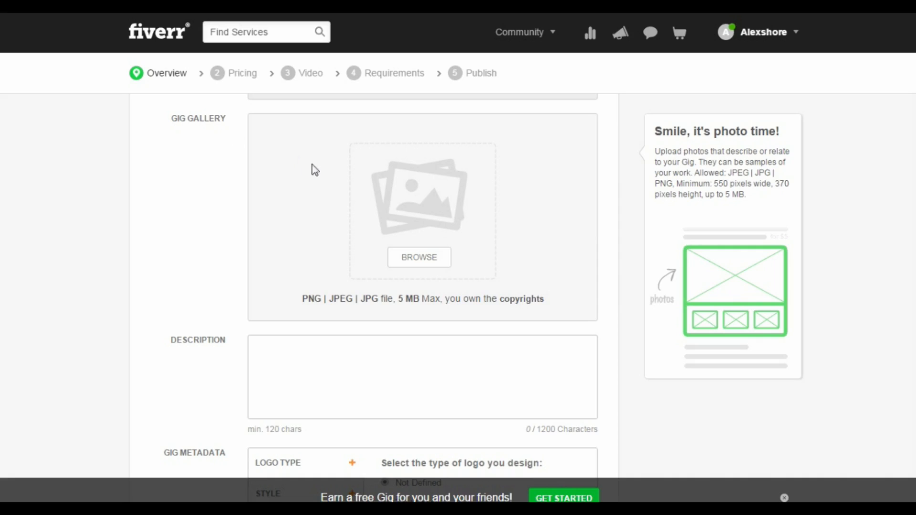
{"action": "left_click", "coordinate": [420, 258]}
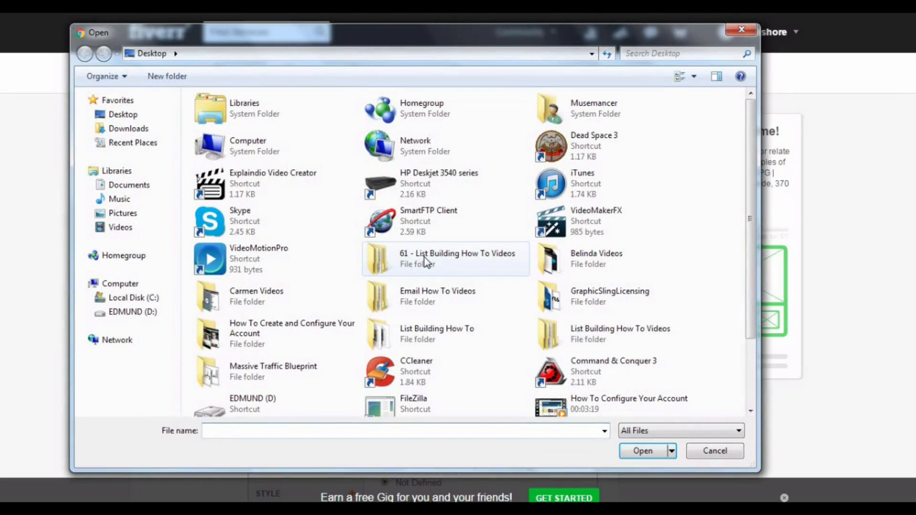
{"action": "scroll", "coordinate": [753, 266], "scroll_direction": "down", "scroll_amount": 2}
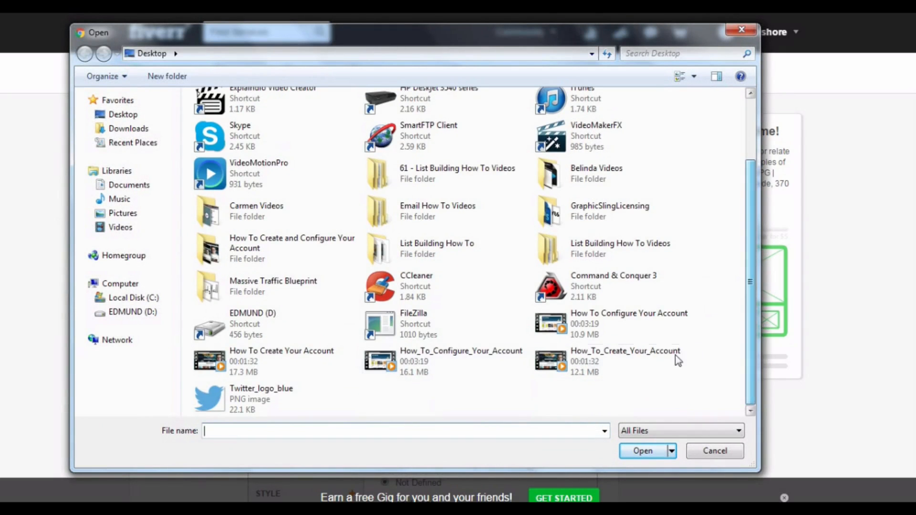
{"action": "double_click", "coordinate": [262, 390]}
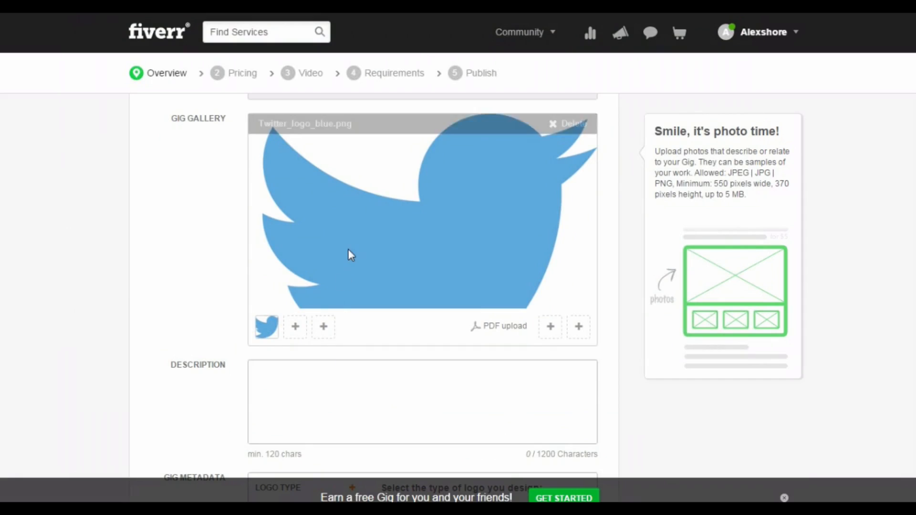
Write the description "I will design a logo for you with unlimited revision. Feel free to send me a message for more information, I will attend to your request as sson as possible."
{"action": "scroll", "coordinate": [349, 249], "scroll_direction": "down", "scroll_amount": 4}
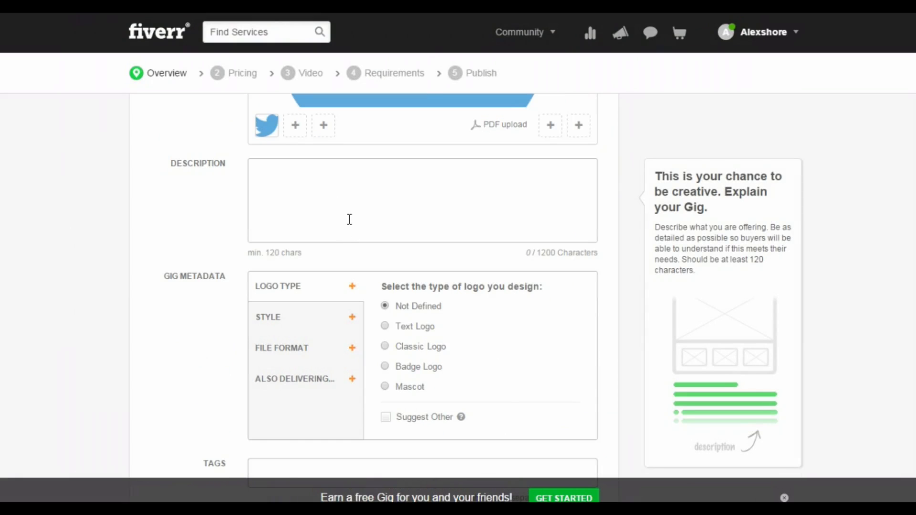
{"action": "left_click", "coordinate": [336, 181]}
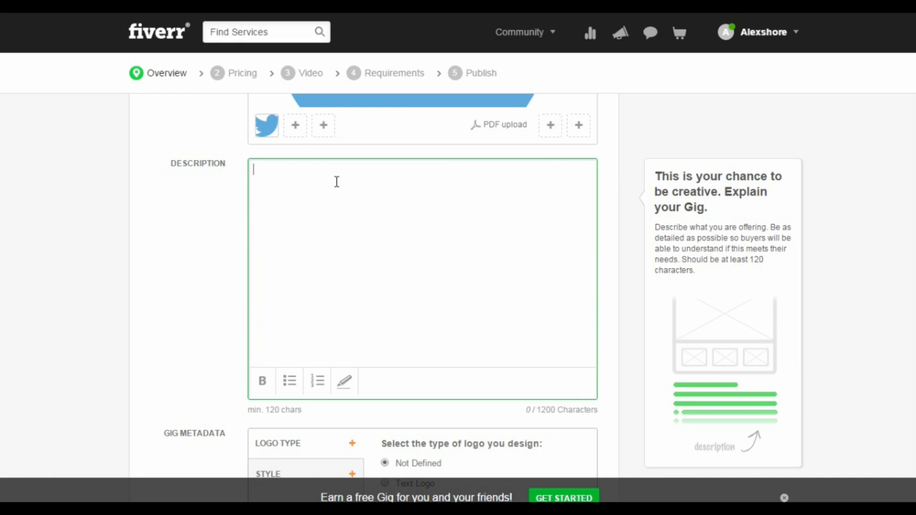
{"action": "type", "text": "I will design a logo for y"}
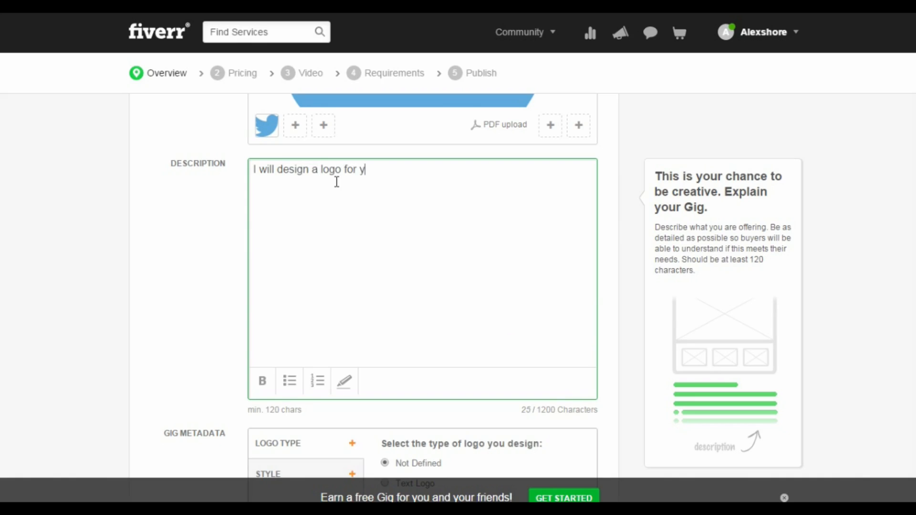
{"action": "type", "text": "ou with unlimi"}
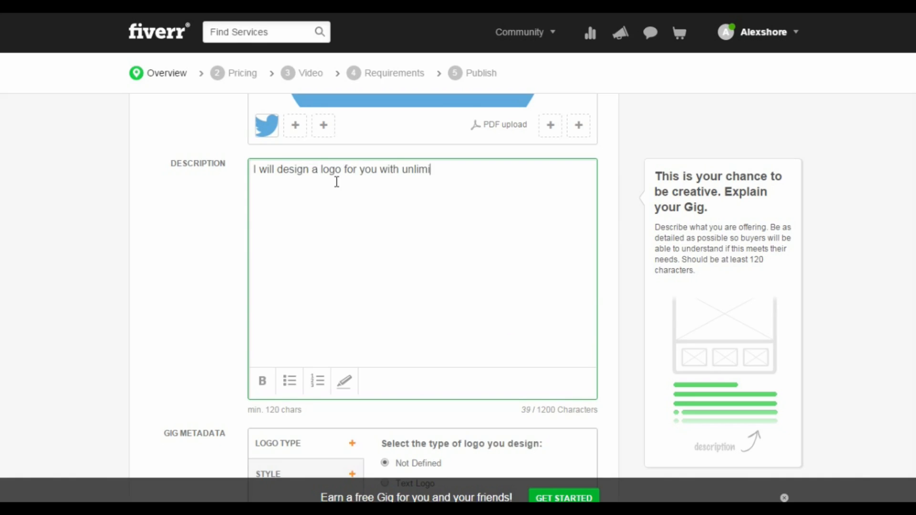
{"action": "type", "text": "ted revision."}
{"action": "type", "text": " Feel"}
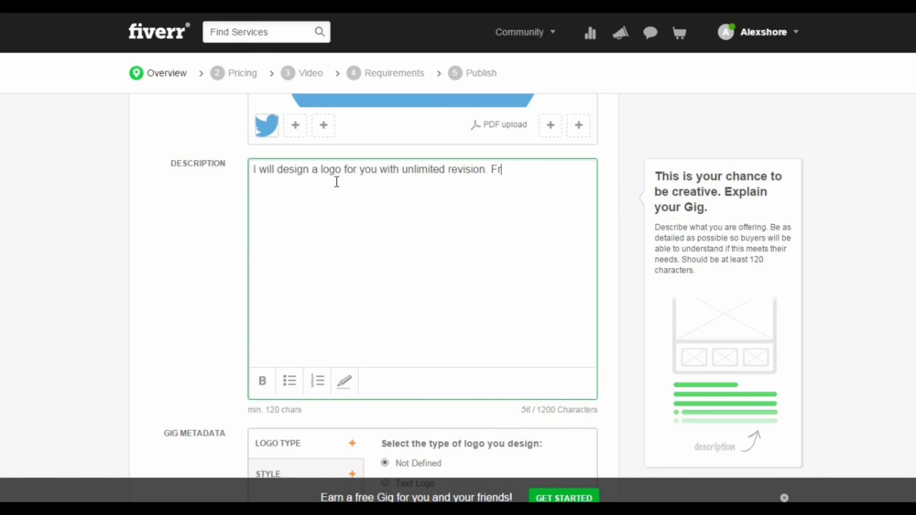
{"action": "type", "text": " free to send me a mess"}
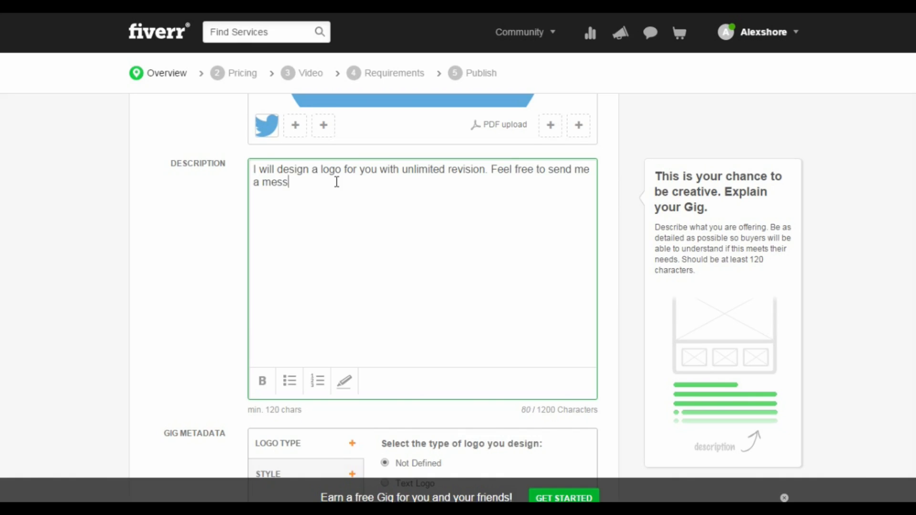
{"action": "type", "text": "age for more inf"}
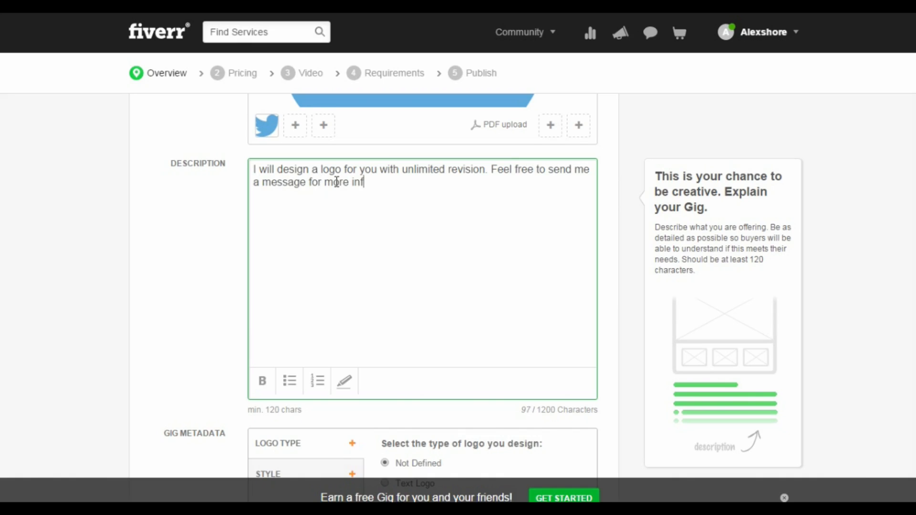
{"action": "type", "text": "ormation, I will attente"}
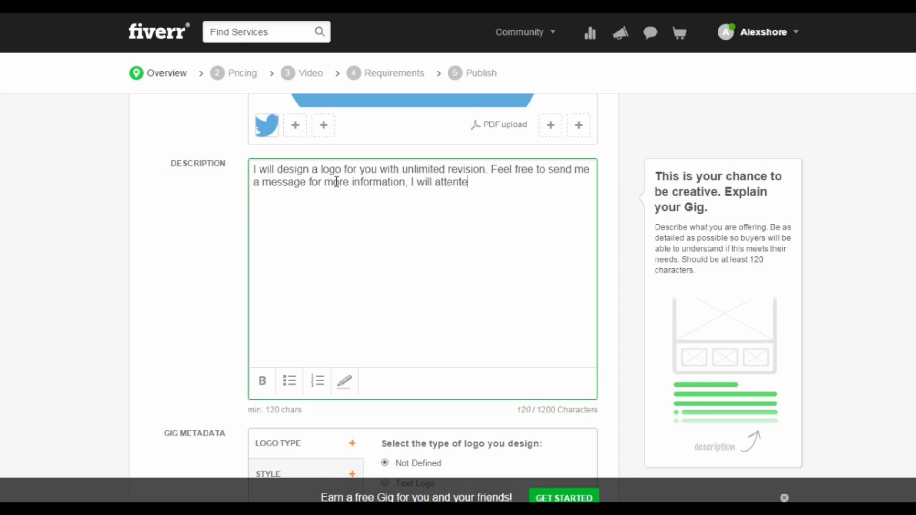
{"action": "key", "text": "BackSpace"}
{"action": "type", "text": "d t"}
{"action": "key", "text": "BackSpace"}
{"action": "key", "text": "BackSpace"}
{"action": "key", "text": "BackSpace"}
{"action": "key", "text": "BackSpace"}
{"action": "type", "text": "d to your request as sson"}
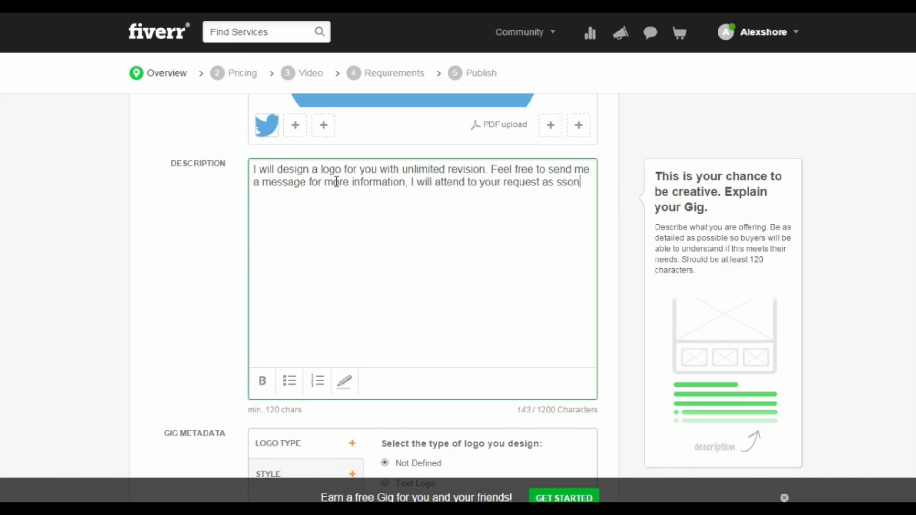
{"action": "type", "text": " as possible"}
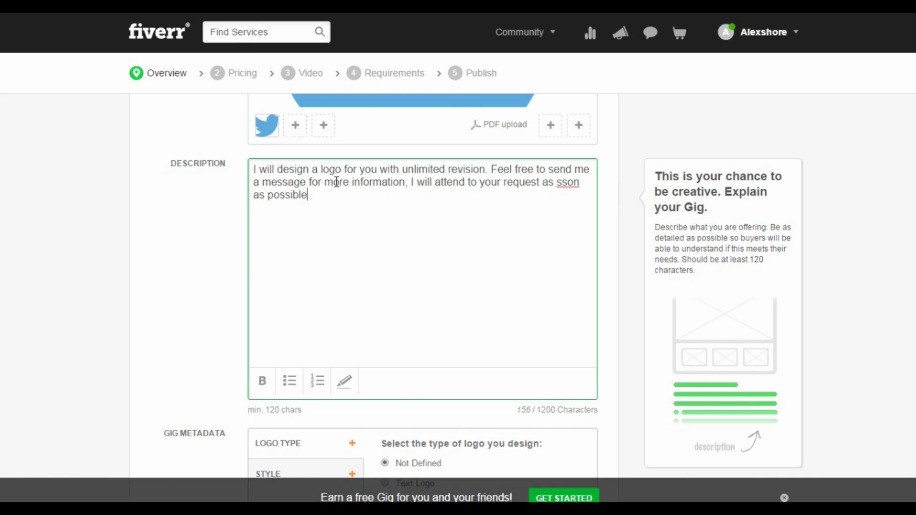
{"action": "type", "text": "."}
Correct the typo "sson" to "soon" in the description
{"action": "left_click", "coordinate": [201, 220]}
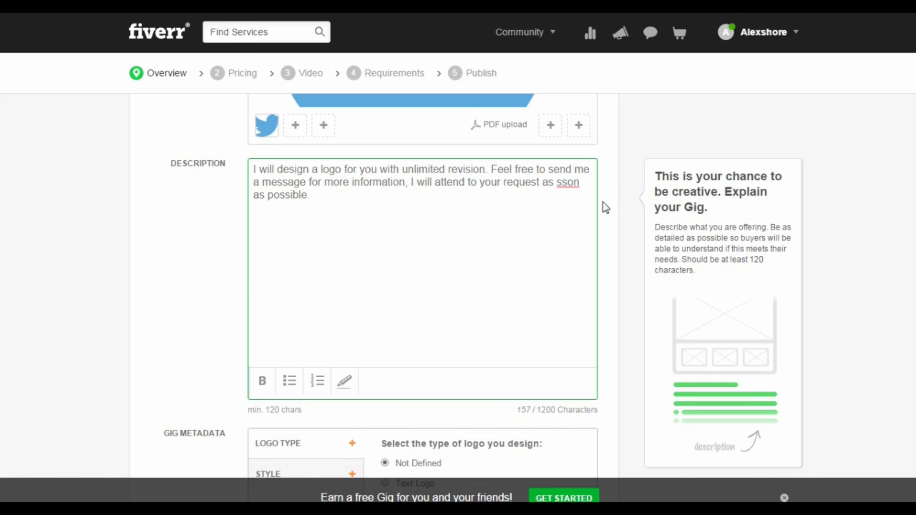
{"action": "left_click", "coordinate": [570, 185]}
{"action": "key", "text": "BackSpace"}
{"action": "type", "text": "o"}
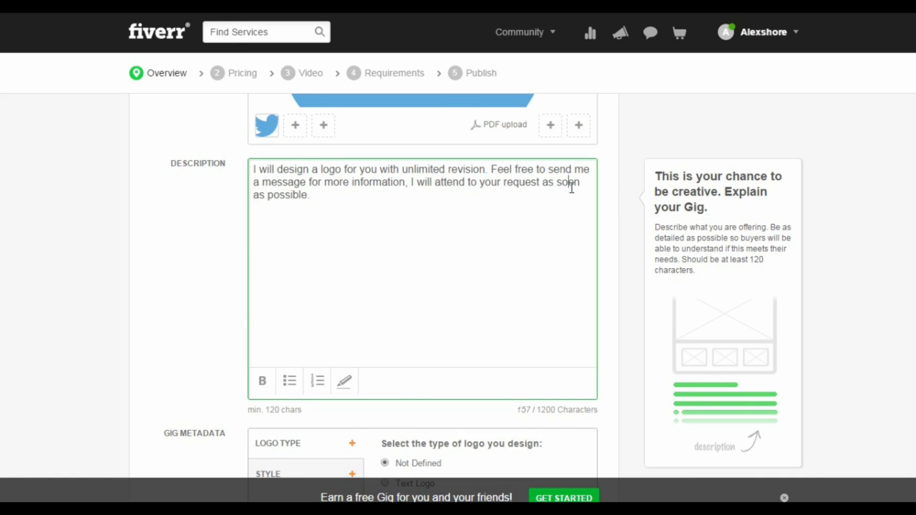
Add the tags logo, business and design to the gig
{"action": "scroll", "coordinate": [312, 241], "scroll_direction": "down", "scroll_amount": 3}
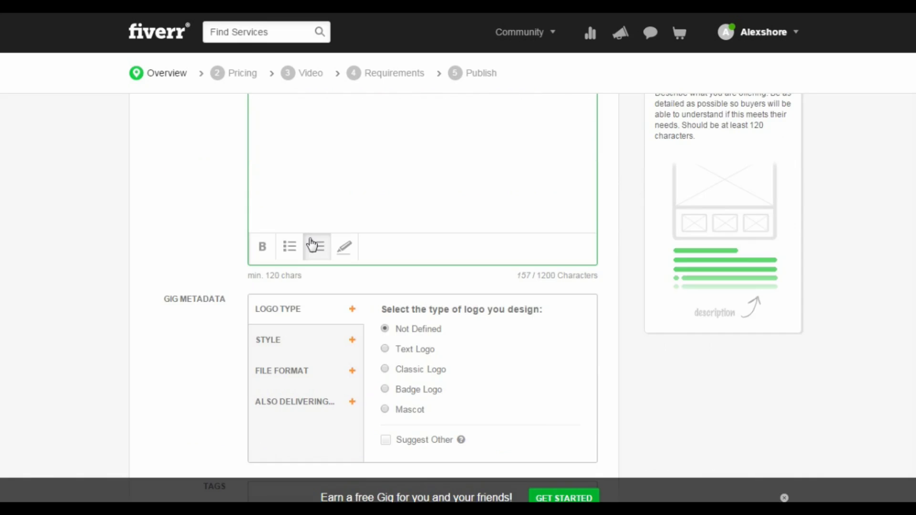
{"action": "scroll", "coordinate": [311, 243], "scroll_direction": "down", "scroll_amount": 2}
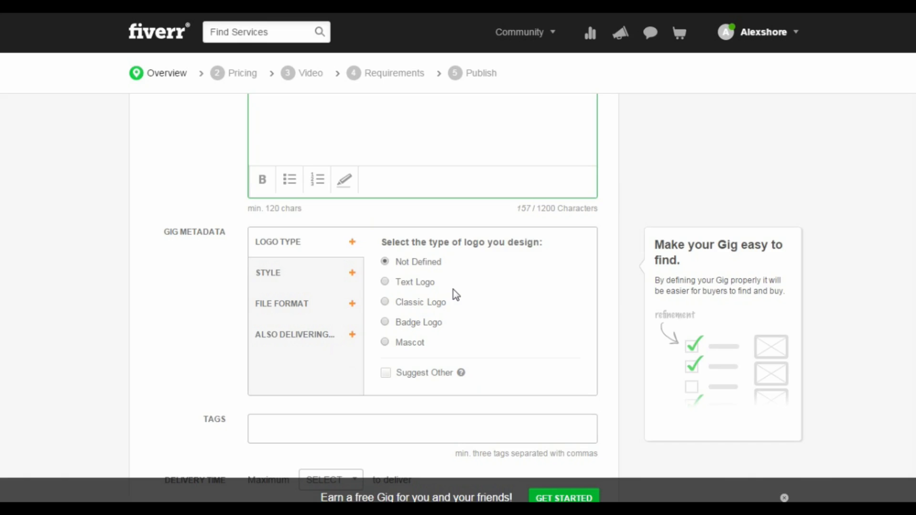
{"action": "scroll", "coordinate": [453, 290], "scroll_direction": "down", "scroll_amount": 3}
{"action": "left_click", "coordinate": [341, 298]}
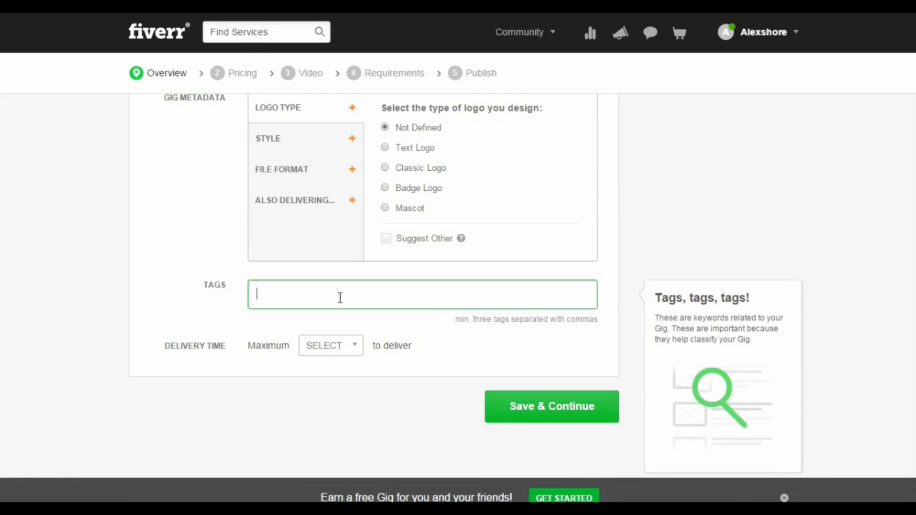
{"action": "type", "text": "logo,"}
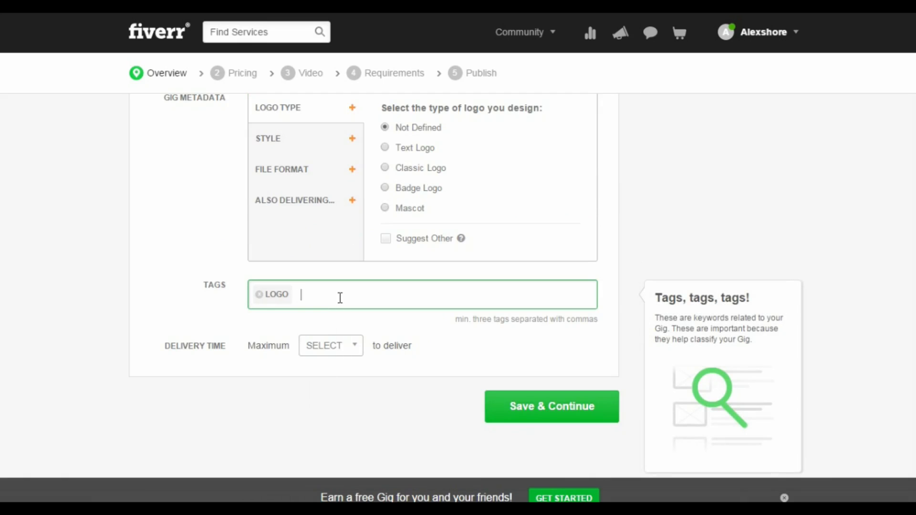
{"action": "type", "text": "busines"}
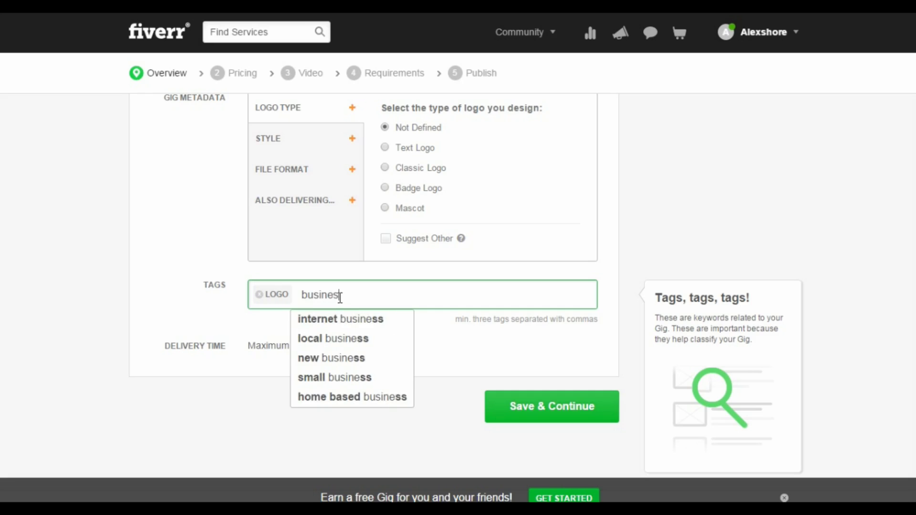
{"action": "type", "text": "s,des"}
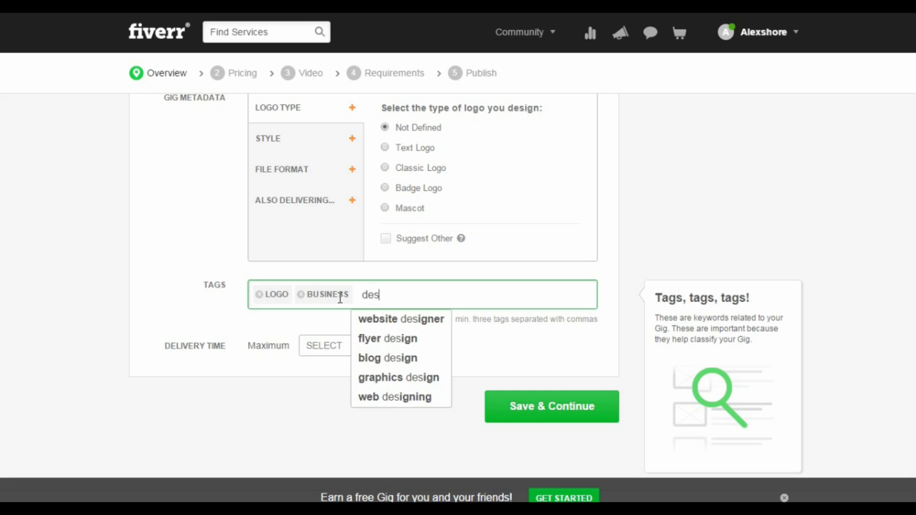
{"action": "type", "text": "ign,"}
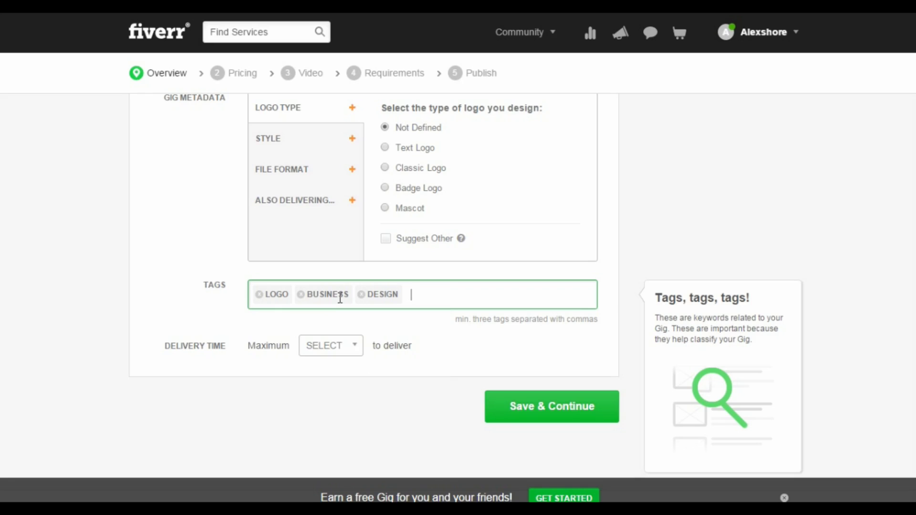
Set the maximum delivery time to 2 days and save the overview to continue to Pricing
{"action": "left_click", "coordinate": [341, 350]}
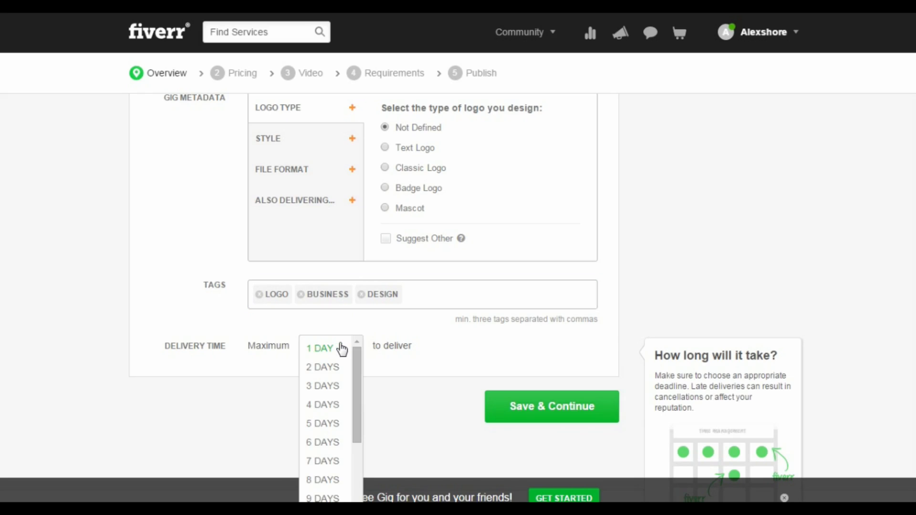
{"action": "left_click", "coordinate": [330, 367]}
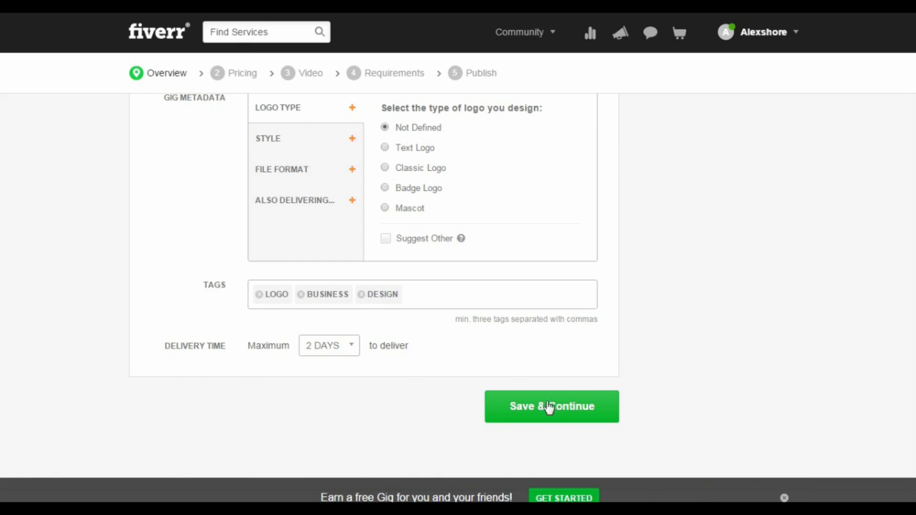
{"action": "left_click", "coordinate": [563, 416]}
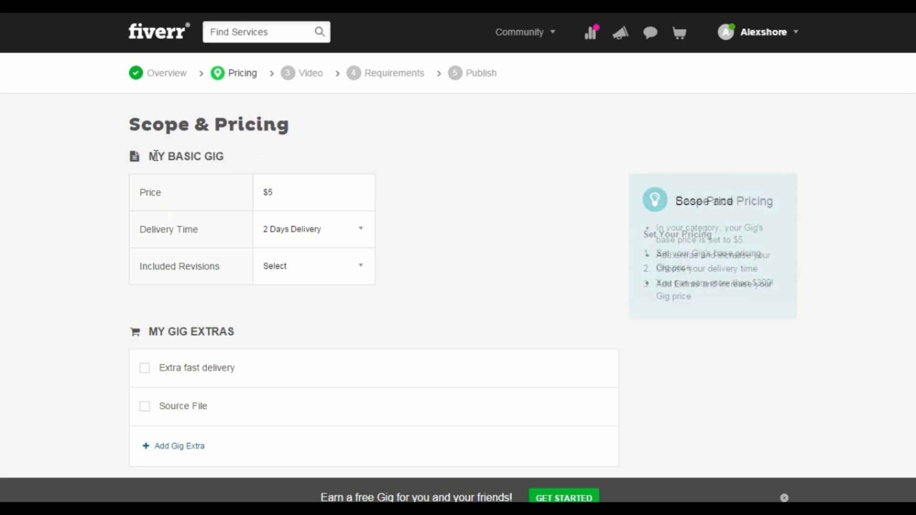
Set the included revisions to UNLIMITED and save the pricing to continue to the Video step
{"action": "left_click_drag", "start_coordinate": [149, 157], "coordinate": [321, 167]}
{"action": "left_click", "coordinate": [319, 163]}
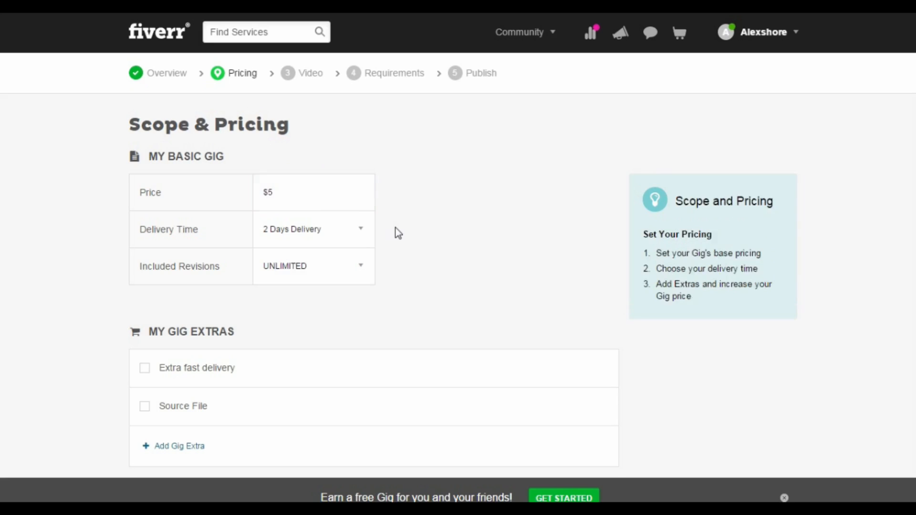
{"action": "scroll", "coordinate": [397, 233], "scroll_direction": "down", "scroll_amount": 2}
{"action": "scroll", "coordinate": [396, 232], "scroll_direction": "down", "scroll_amount": 2}
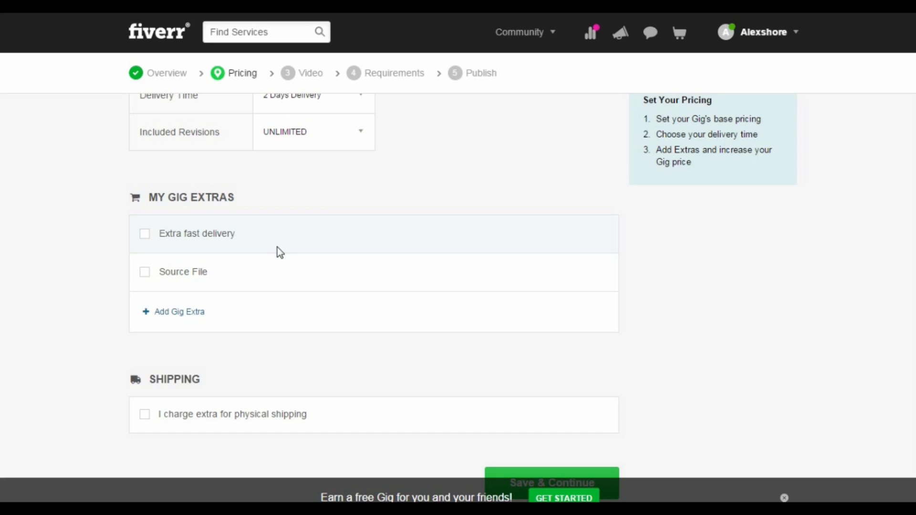
{"action": "scroll", "coordinate": [277, 247], "scroll_direction": "down", "scroll_amount": 1}
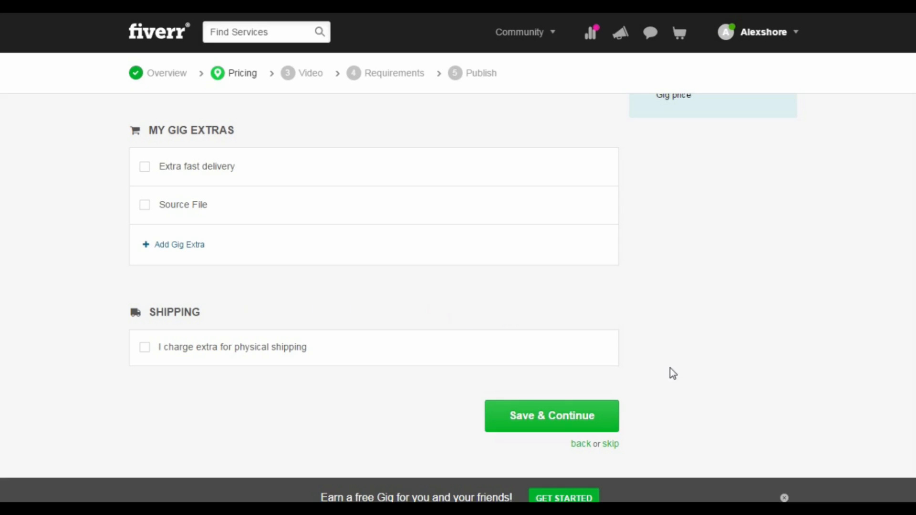
{"action": "left_click", "coordinate": [562, 421]}
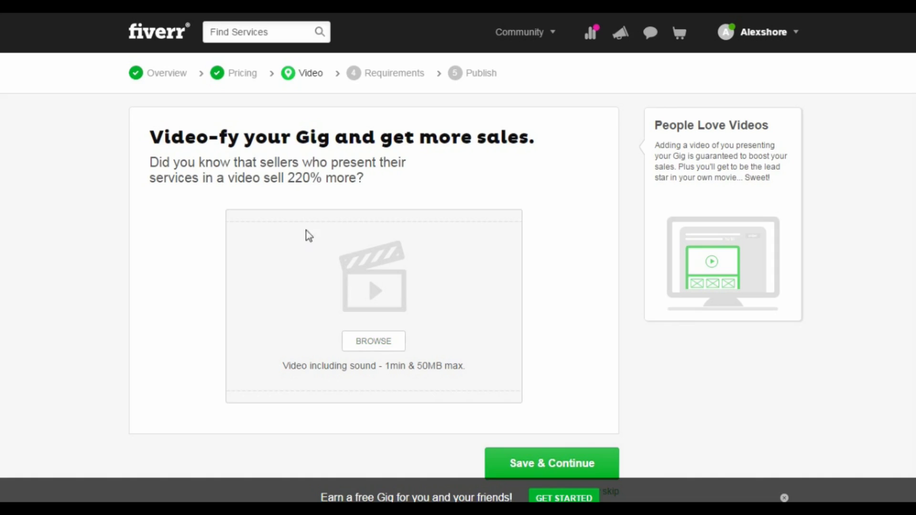
Save the Video step without uploading a video to continue to Requirements
{"action": "left_click_drag", "start_coordinate": [281, 181], "coordinate": [349, 180]}
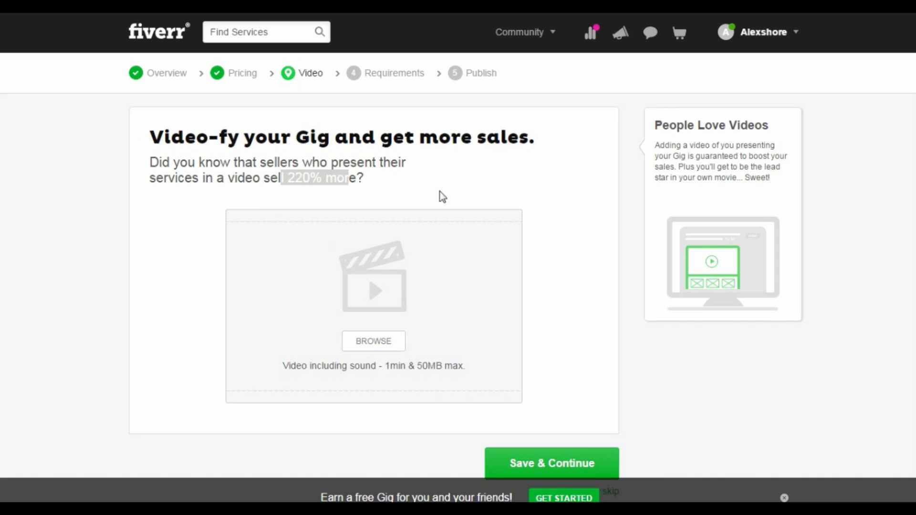
{"action": "left_click", "coordinate": [469, 198]}
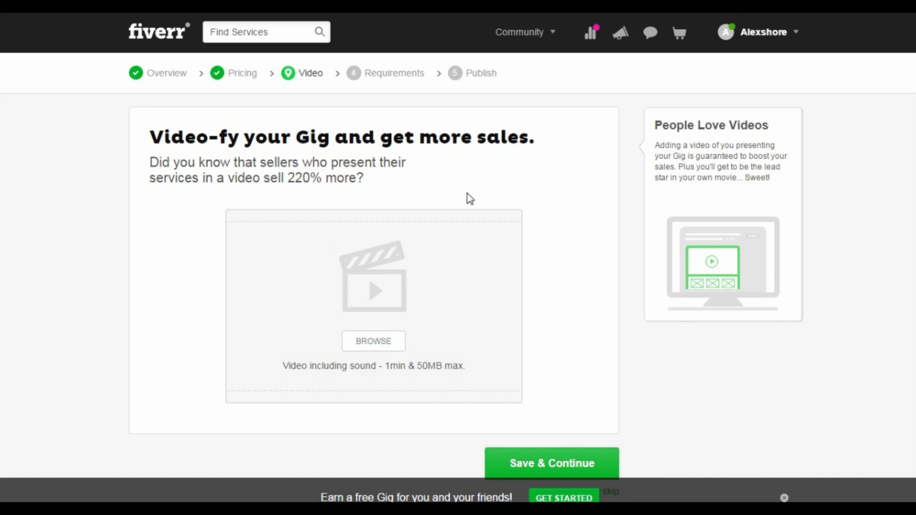
{"action": "left_click", "coordinate": [580, 460]}
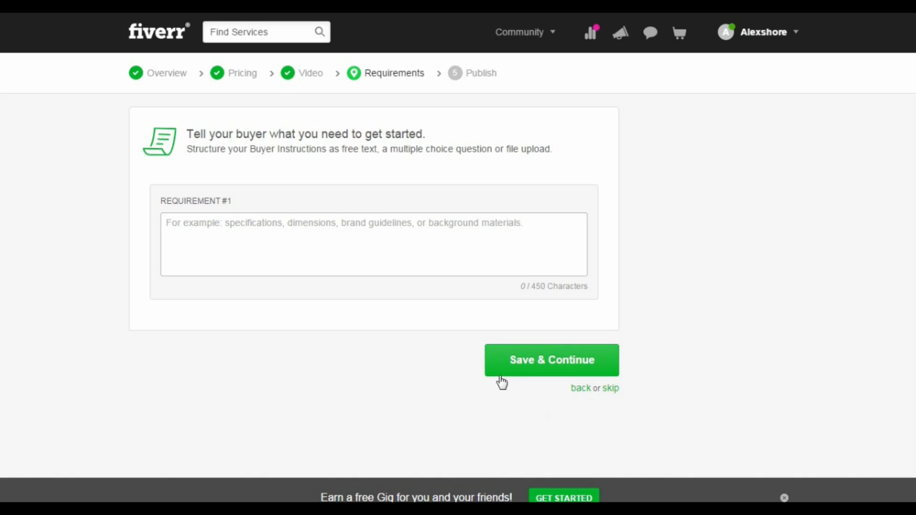
Leave the buyer requirement empty, save the Requirements step and publish the gig
{"action": "left_click", "coordinate": [221, 238]}
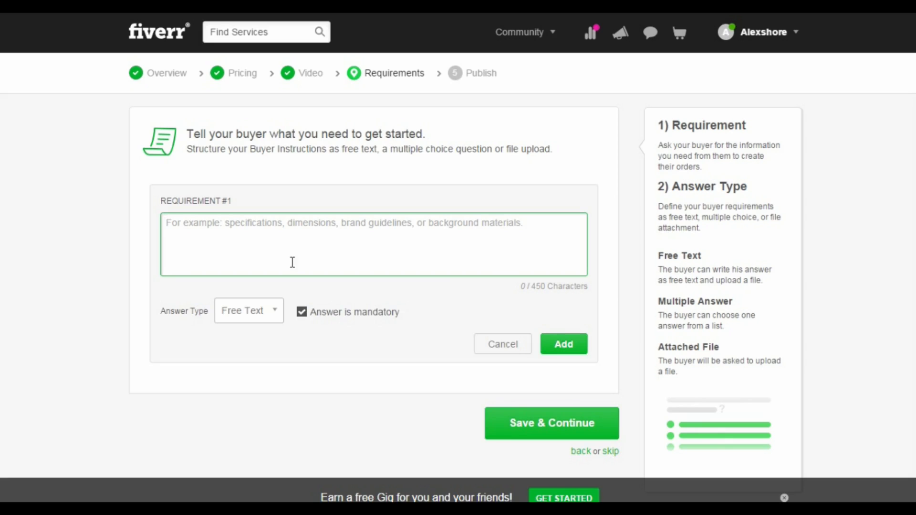
{"action": "left_click", "coordinate": [501, 344]}
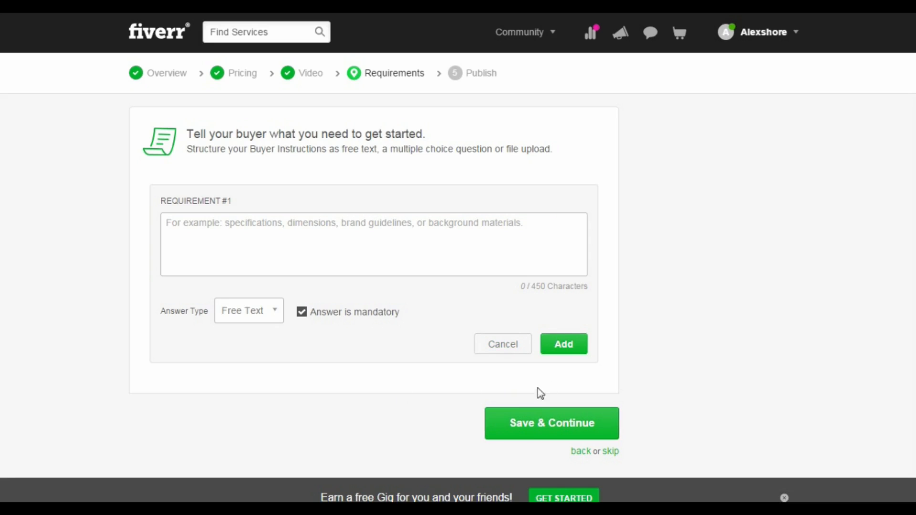
{"action": "left_click", "coordinate": [573, 426]}
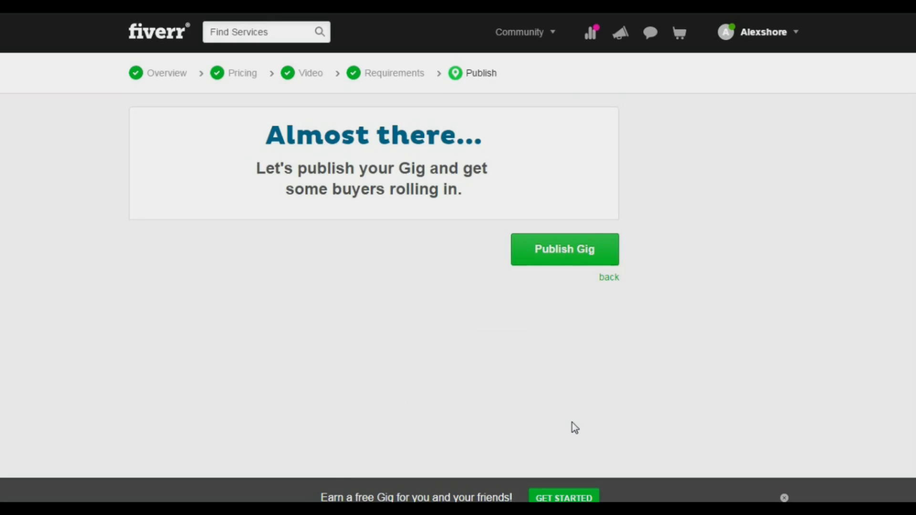
{"action": "left_click", "coordinate": [563, 255]}
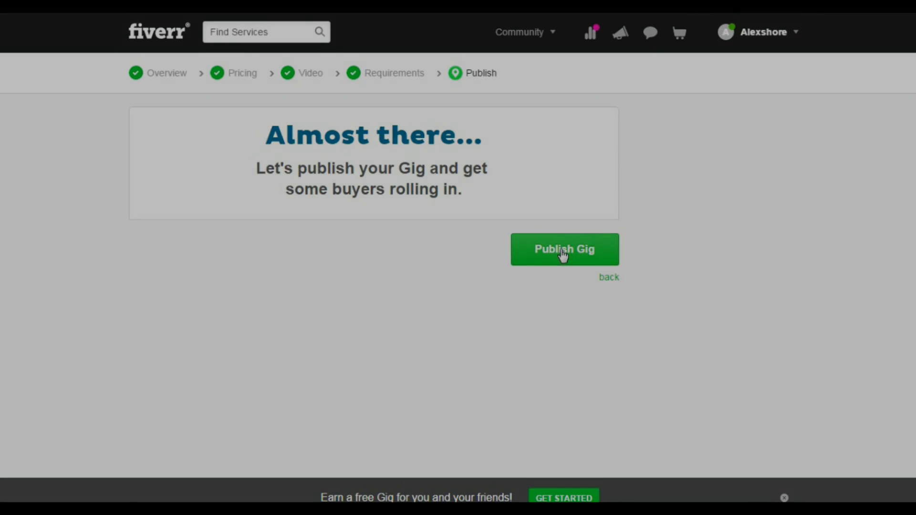